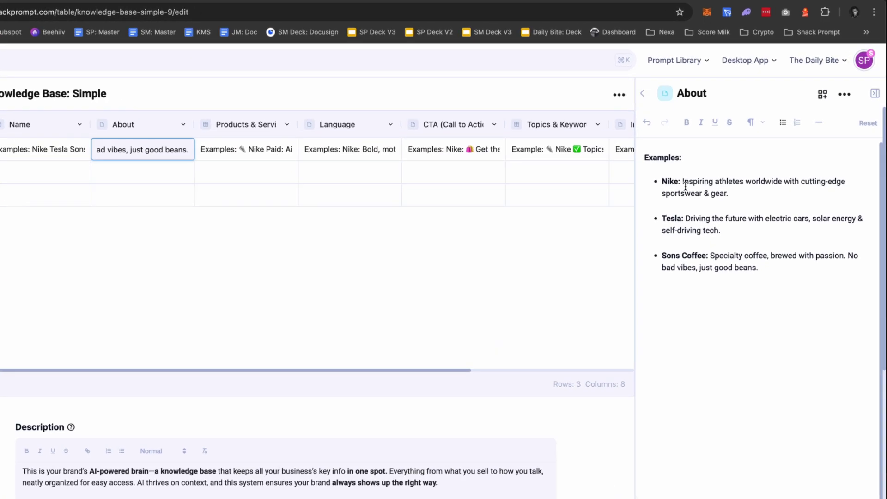
Step: Examine the sample texts in the first row's About and Products & Services entries, including the Nike and Tesla offers
{"action": "left_click_drag", "start_coordinate": [685, 186], "coordinate": [714, 204]}
{"action": "left_click", "coordinate": [720, 208]}
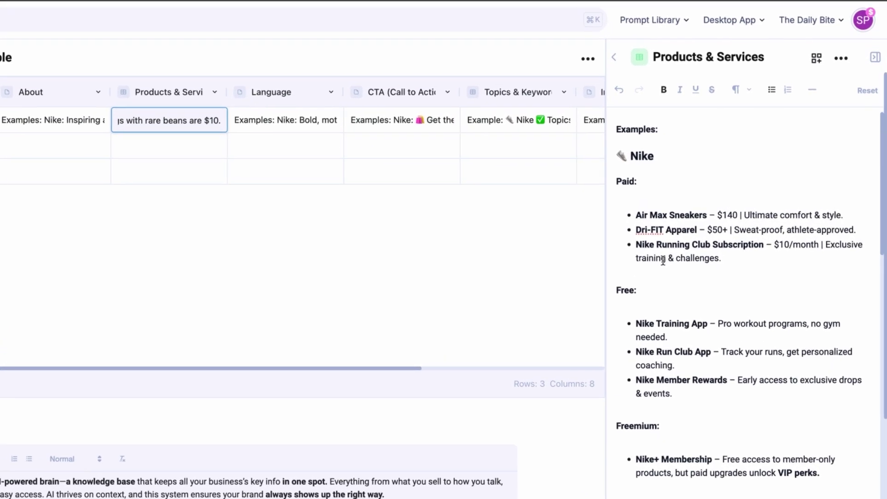
{"action": "scroll", "coordinate": [662, 260], "scroll_direction": "down", "scroll_amount": 5}
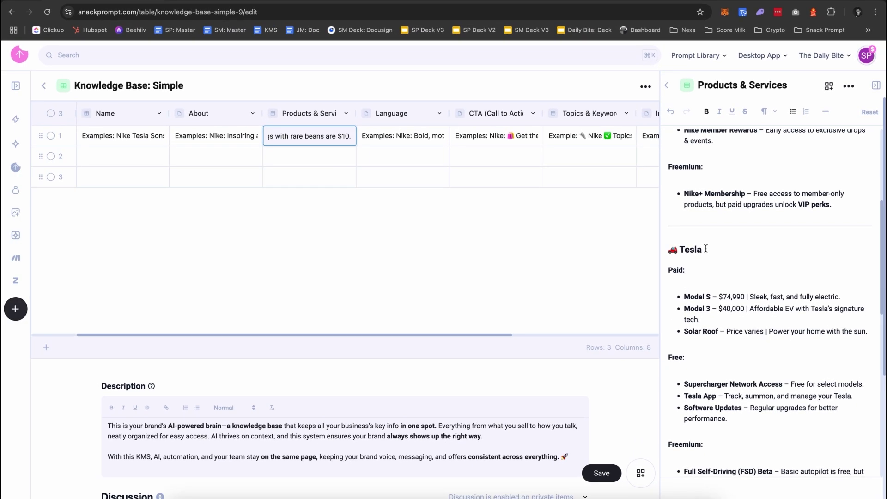
{"action": "scroll", "coordinate": [705, 249], "scroll_direction": "up", "scroll_amount": 5}
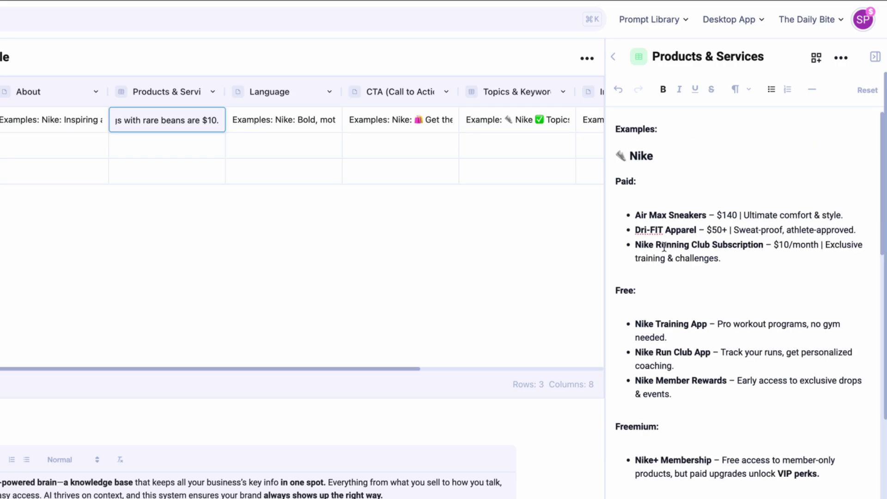
{"action": "left_click_drag", "start_coordinate": [616, 128], "coordinate": [747, 421]}
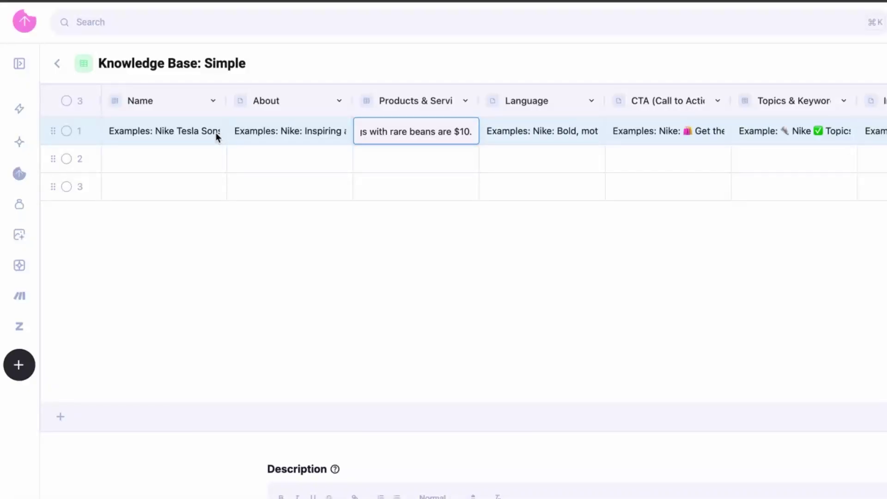
Step: Replace the first row's Name content with "Nike" and enter "Sons Coffee" as the second row's name
{"action": "left_click", "coordinate": [143, 132]}
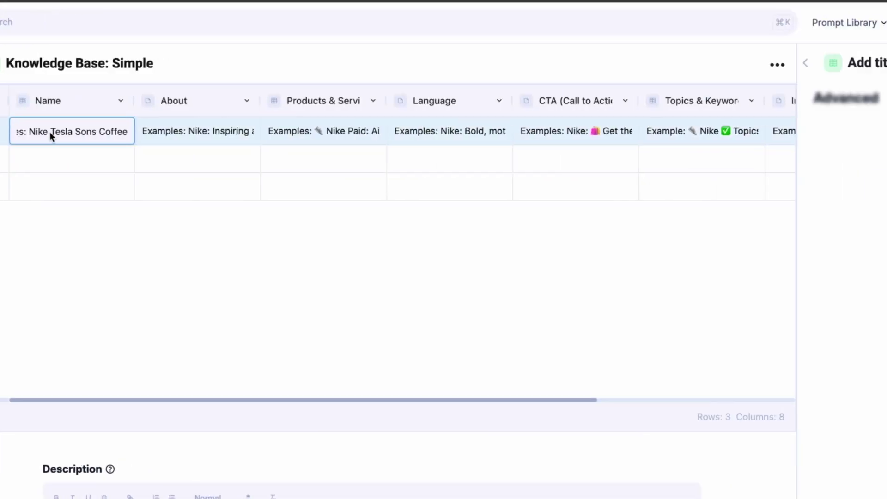
{"action": "key", "text": "super+a"}
{"action": "type", "text": "Ni"}
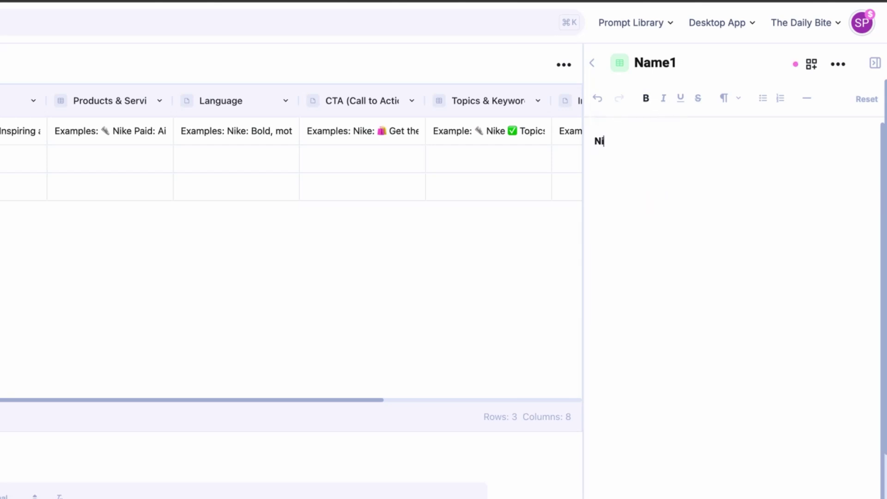
{"action": "left_click", "coordinate": [134, 147]}
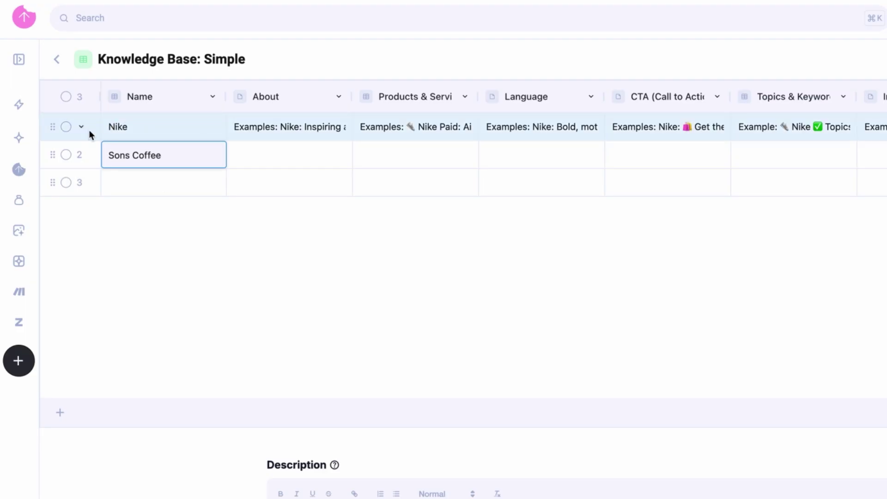
Step: Open the knowledge base download options for the Nike row and look through the JSON preview
{"action": "left_click", "coordinate": [87, 130]}
{"action": "left_click", "coordinate": [81, 127]}
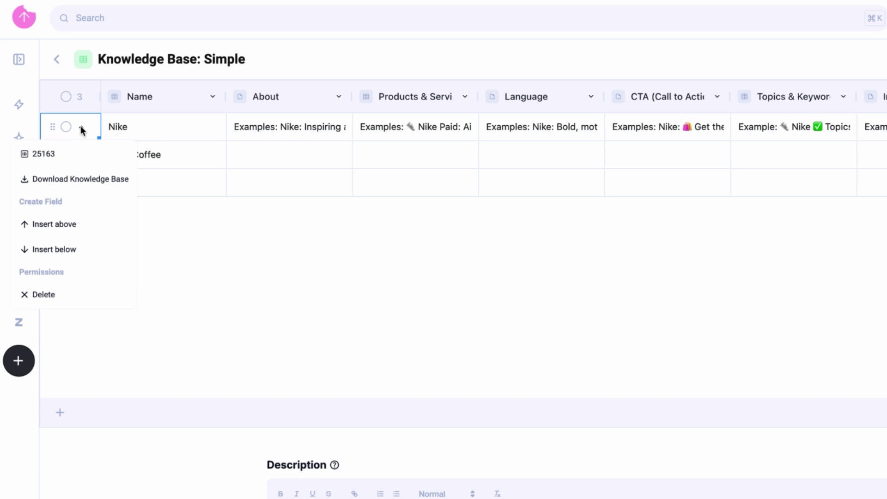
{"action": "left_click", "coordinate": [76, 179]}
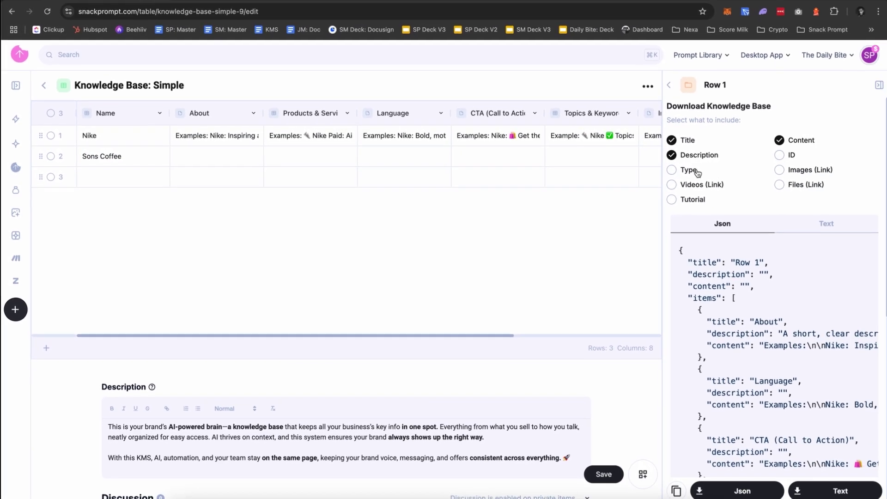
{"action": "scroll", "coordinate": [702, 173], "scroll_direction": "down", "scroll_amount": 10}
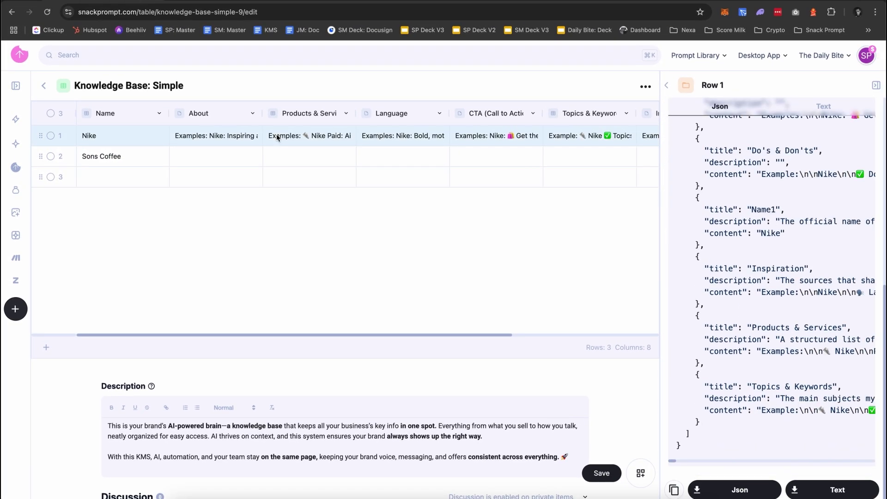
{"action": "scroll", "coordinate": [755, 215], "scroll_direction": "up", "scroll_amount": 10}
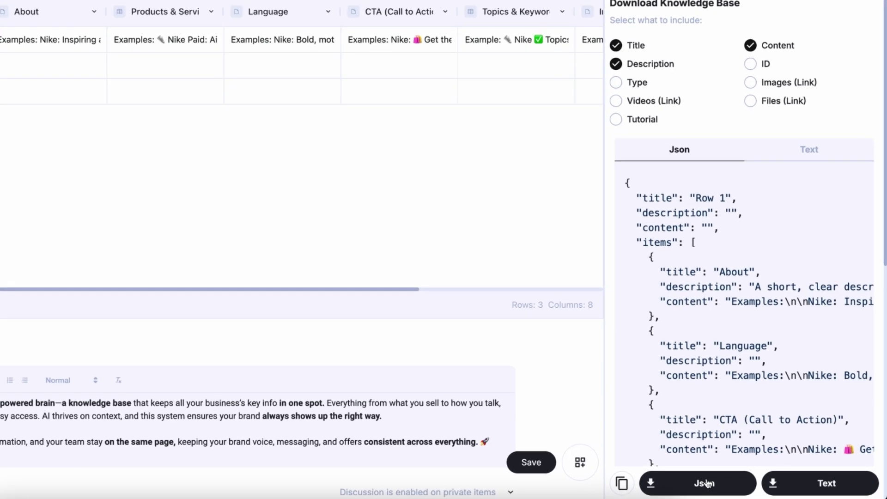
Step: Download the Nike row as both JSON and text files, view the downloaded text file, and return to the knowledge base
{"action": "left_click", "coordinate": [739, 488]}
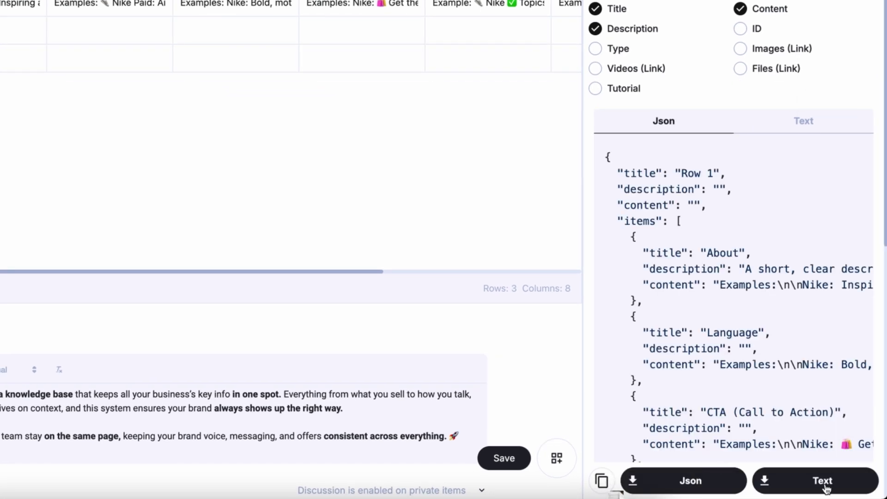
{"action": "left_click", "coordinate": [824, 484]}
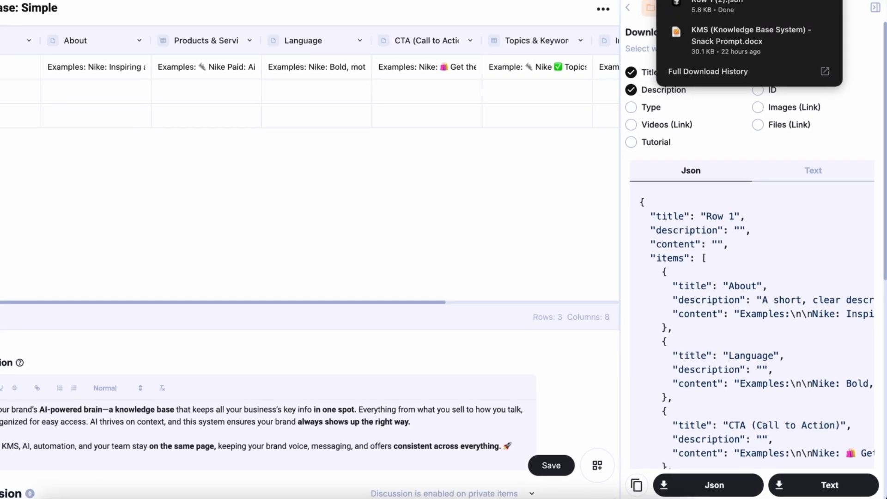
{"action": "mouse_move", "coordinate": [758, 33]}
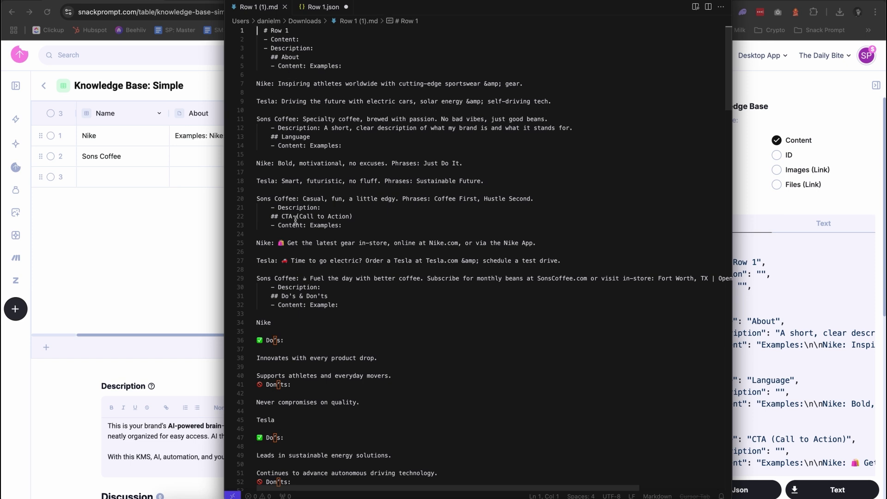
{"action": "left_click", "coordinate": [175, 251]}
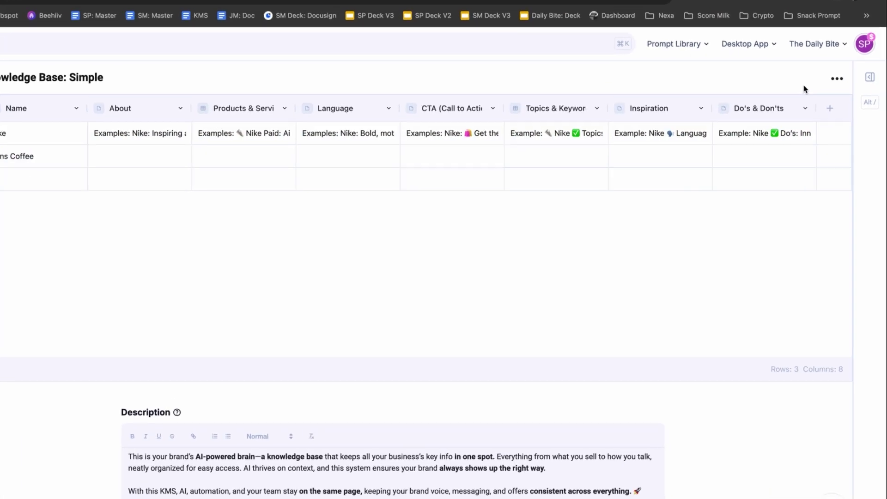
Step: Open the download option for the entire Knowledge Base: Simple table
{"action": "left_click", "coordinate": [841, 86]}
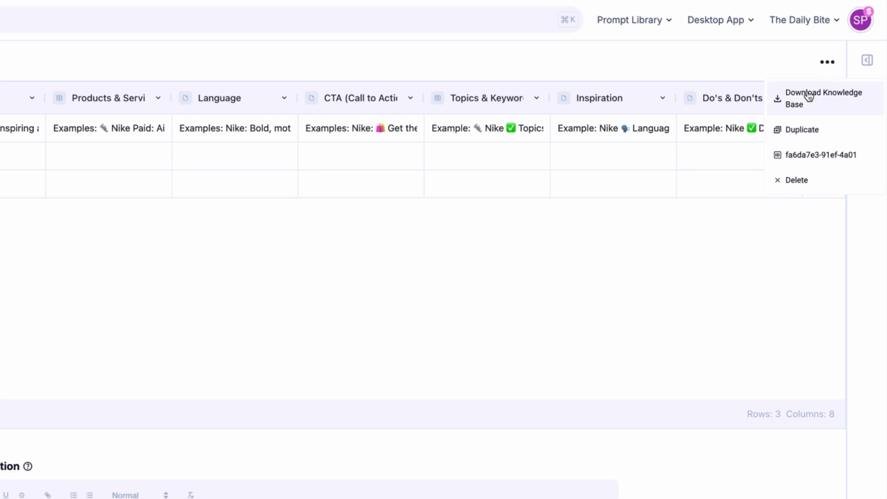
{"action": "left_click", "coordinate": [808, 95]}
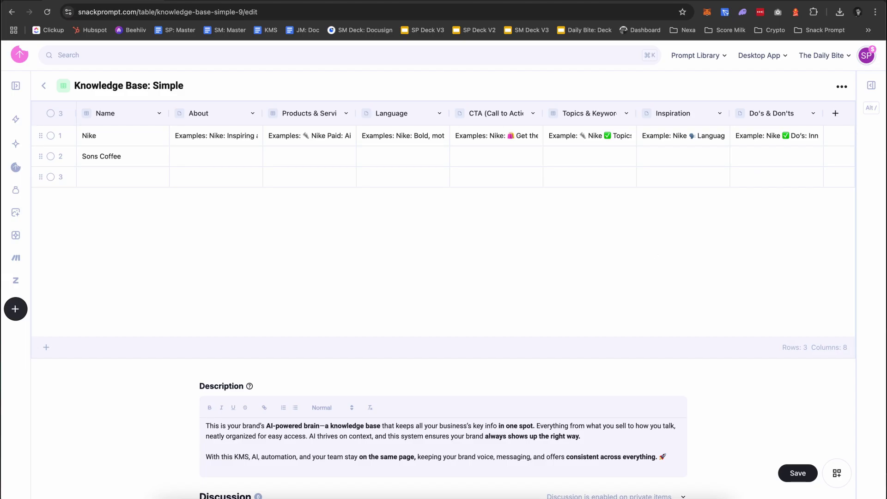
Step: Add a new column after Do's & Don'ts and name it "Brand Value"
{"action": "left_click", "coordinate": [835, 113]}
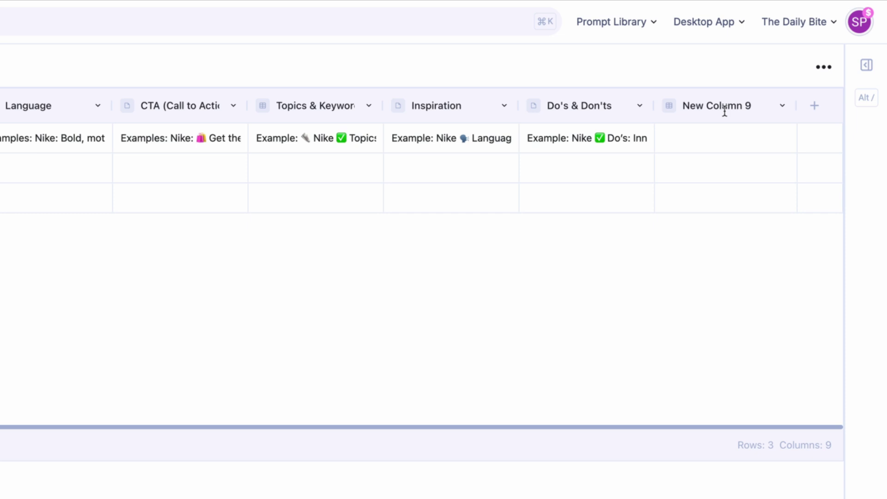
{"action": "left_click", "coordinate": [695, 106]}
{"action": "type", "text": "Brand Value"}
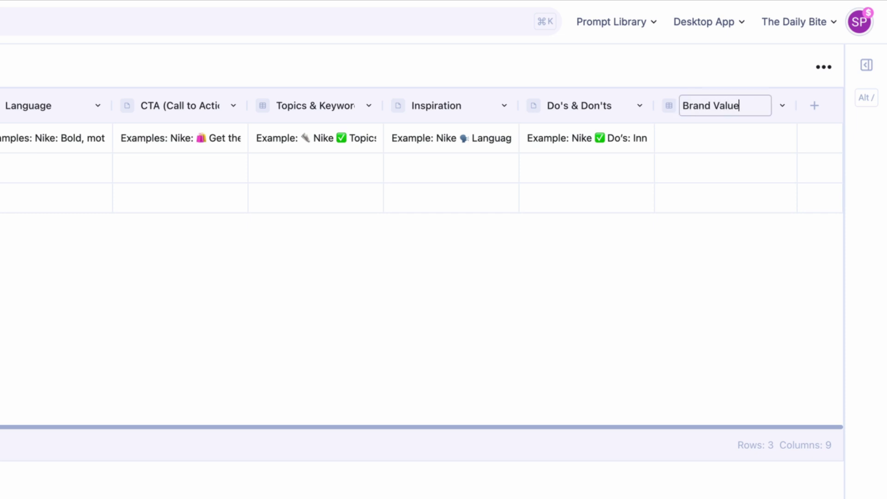
{"action": "key", "text": "Return"}
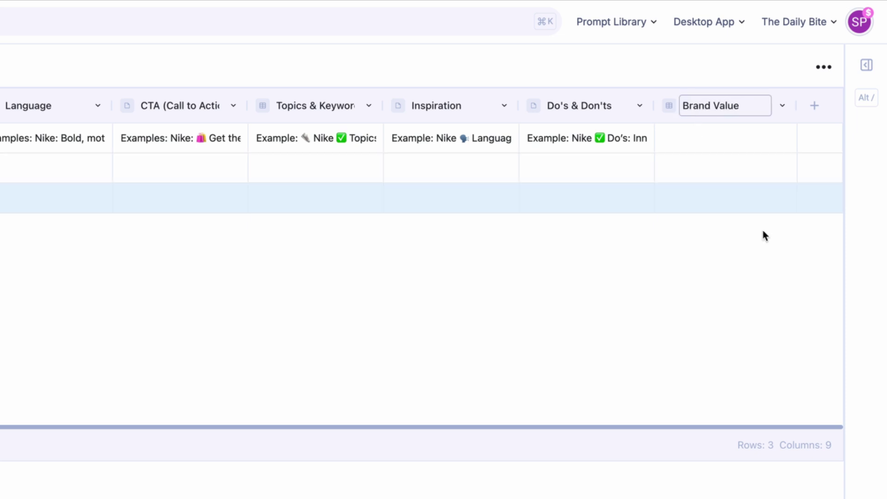
Step: Add another column after Brand Value and replace its default title with a custom one
{"action": "left_click", "coordinate": [819, 112]}
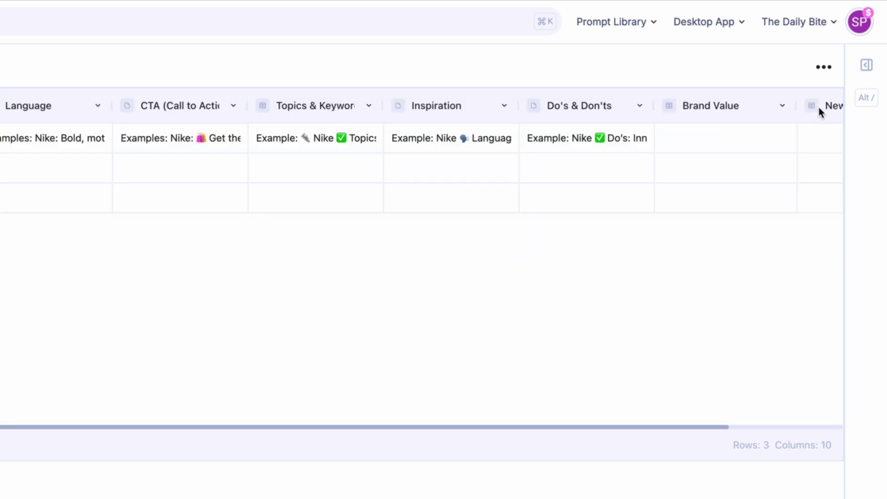
{"action": "scroll", "coordinate": [735, 111], "scroll_direction": "right", "scroll_amount": 3}
{"action": "double_click", "coordinate": [713, 103]}
{"action": "type", "text": "Sons Coffee"}
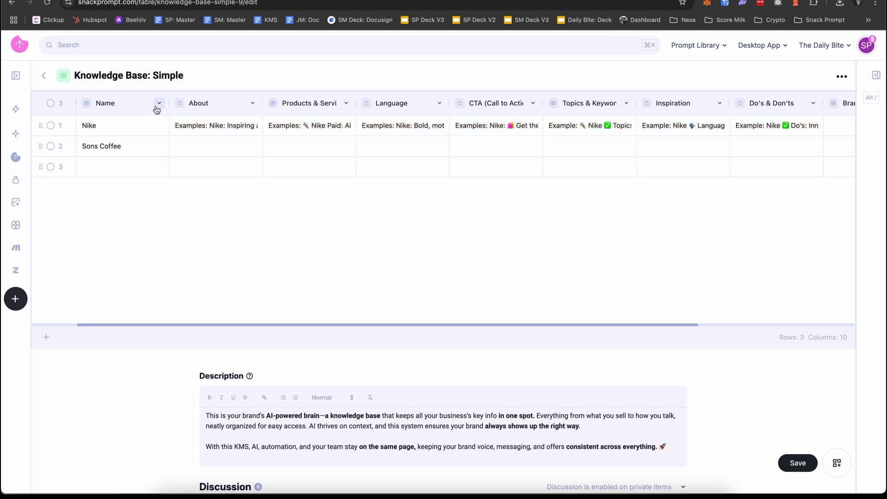
Step: Delete the Name column from the table
{"action": "left_click", "coordinate": [159, 103]}
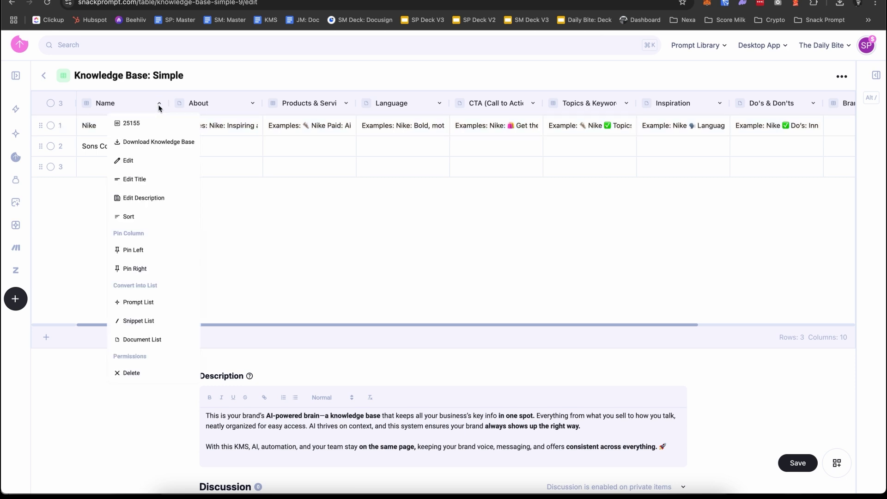
{"action": "left_click", "coordinate": [130, 372]}
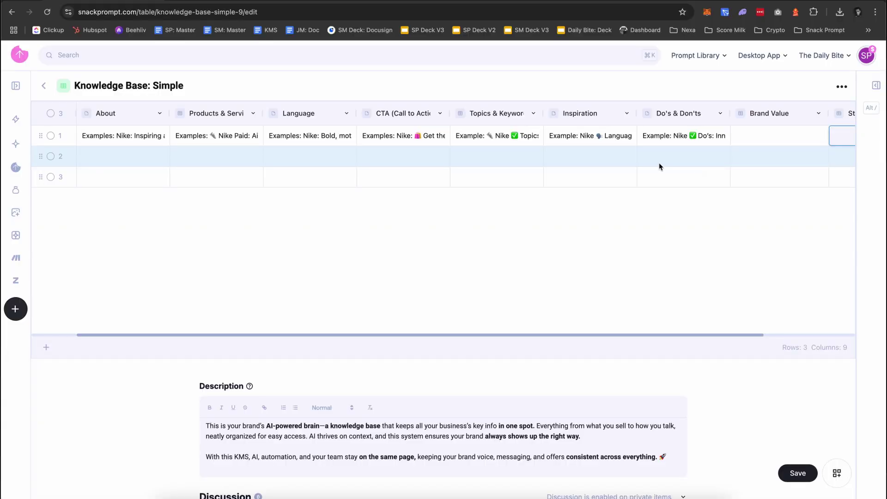
Step: Open the first row's Products & Services entry and retitle it "Air Max Sneakers", copied from its Paid list
{"action": "left_click", "coordinate": [240, 134]}
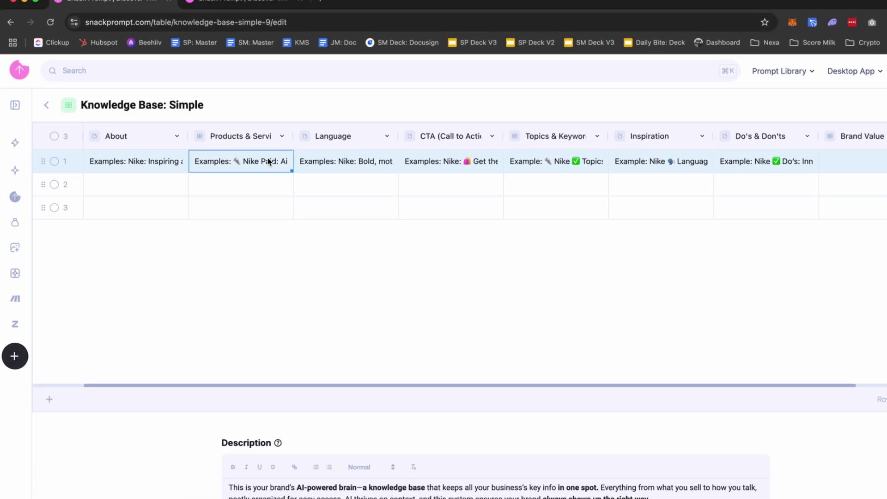
{"action": "double_click", "coordinate": [267, 161]}
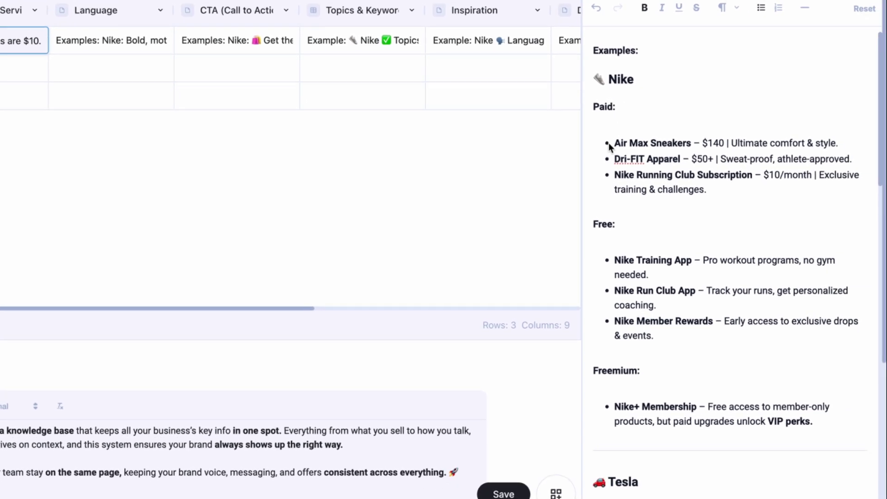
{"action": "left_click_drag", "start_coordinate": [609, 147], "coordinate": [762, 457]}
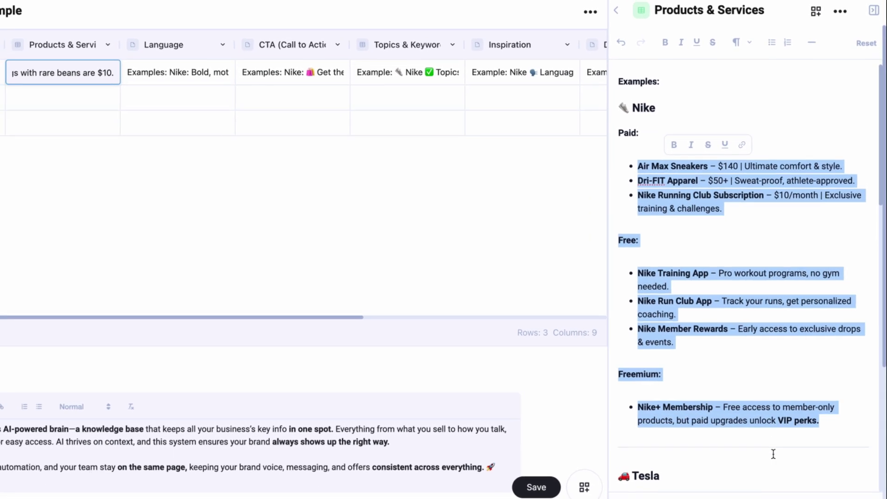
{"action": "triple_click", "coordinate": [664, 10]}
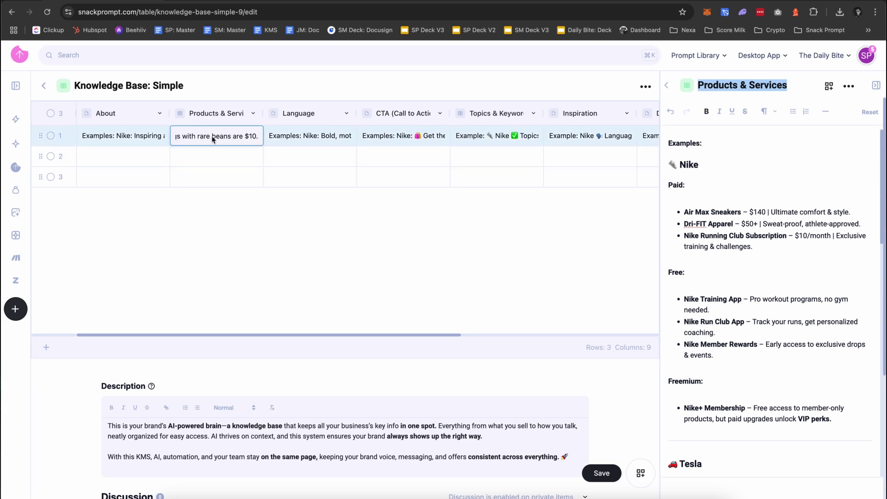
{"action": "left_click_drag", "start_coordinate": [740, 212], "coordinate": [685, 213]}
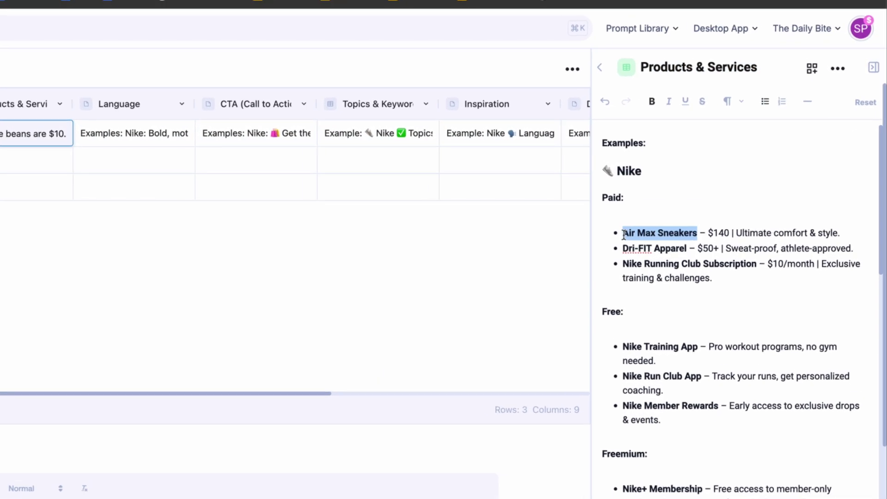
{"action": "key", "text": "ctrl+c"}
{"action": "triple_click", "coordinate": [677, 65]}
{"action": "key", "text": "ctrl+v"}
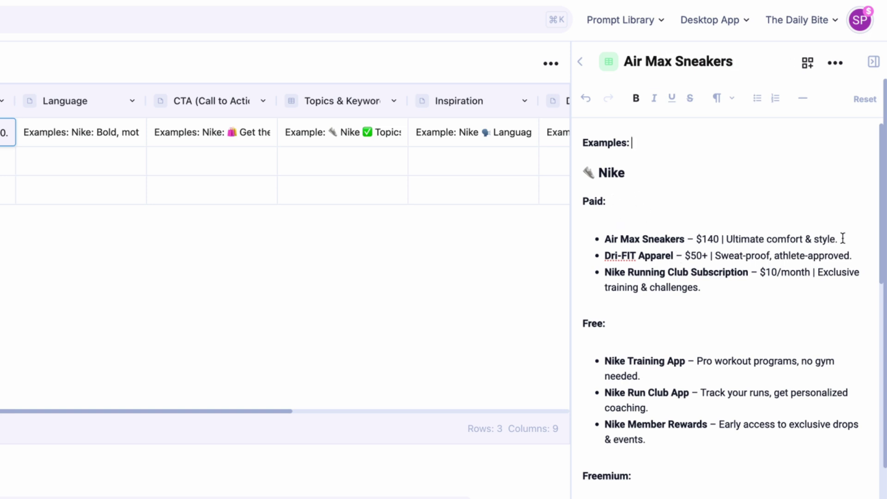
Step: Replace the "Examples:" line with the Air Max Sneakers price line and add "Here's a description the Airmax" beneath it
{"action": "left_click_drag", "start_coordinate": [842, 238], "coordinate": [628, 236]}
{"action": "key", "text": "super+a"}
{"action": "left_click", "coordinate": [598, 158]}
{"action": "triple_click", "coordinate": [587, 144]}
{"action": "key", "text": "super+v"}
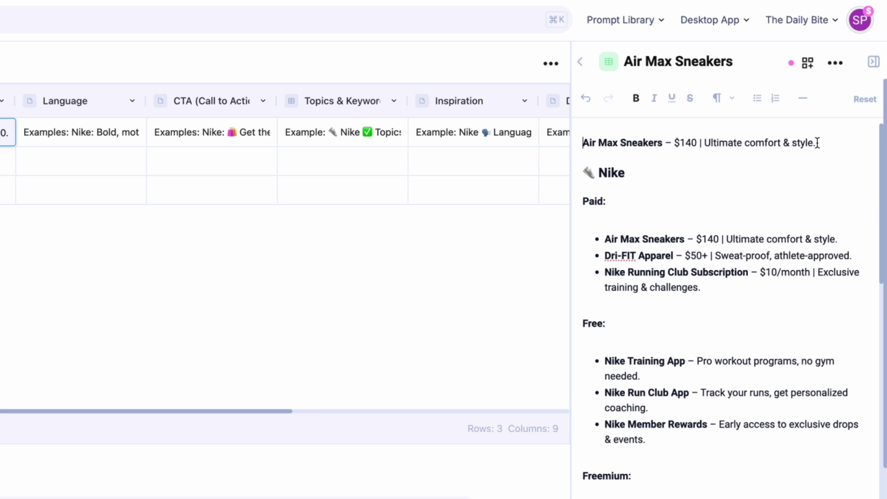
{"action": "left_click", "coordinate": [816, 143]}
{"action": "key", "text": "Return"}
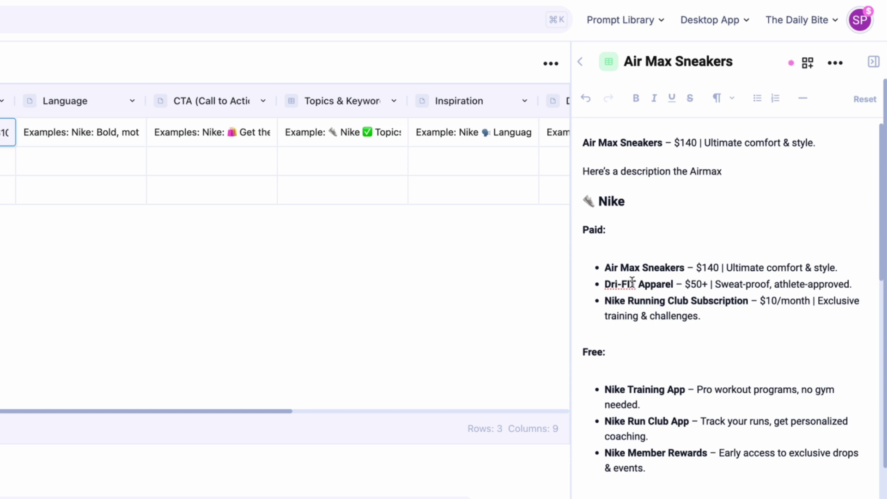
Step: Delete all content from the Nike heading onward in the Air Max Sneakers entry and save it
{"action": "left_click_drag", "start_coordinate": [605, 282], "coordinate": [673, 284]}
{"action": "triple_click", "coordinate": [868, 295]}
{"action": "left_click", "coordinate": [808, 310]}
{"action": "left_click", "coordinate": [584, 202]}
{"action": "key", "text": "super+shift+Down"}
{"action": "key", "text": "BackSpace"}
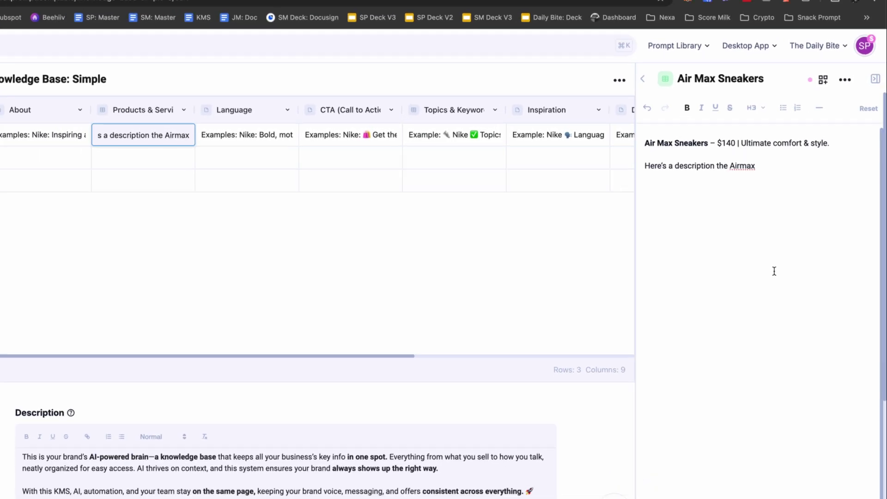
{"action": "left_click", "coordinate": [852, 491]}
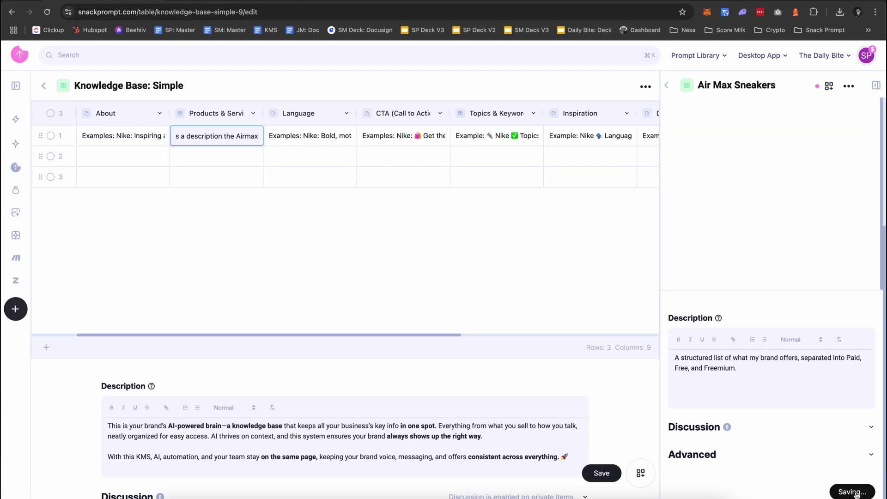
Step: Fill the second row's Products & Services entry with "Dri-FIT Apparel – $50+ | Sweat-proof, athlete-approved." and a line about more info about this product
{"action": "left_click", "coordinate": [219, 153]}
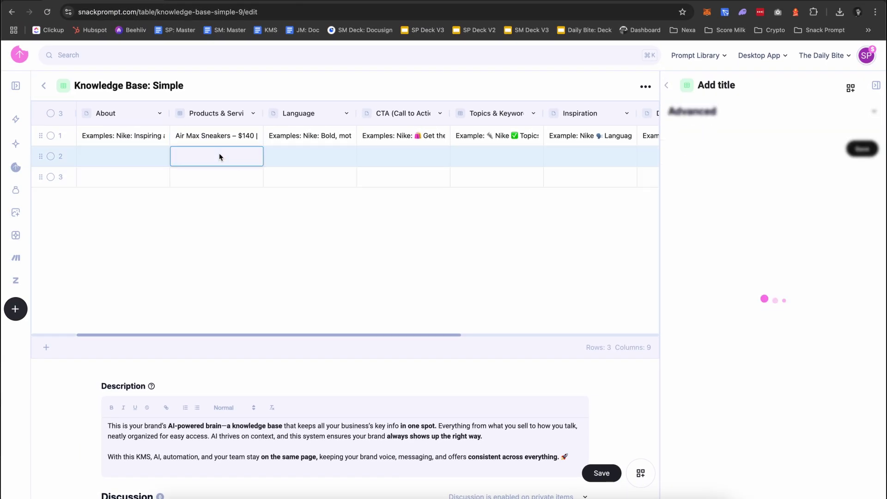
{"action": "key", "text": "BackSpace"}
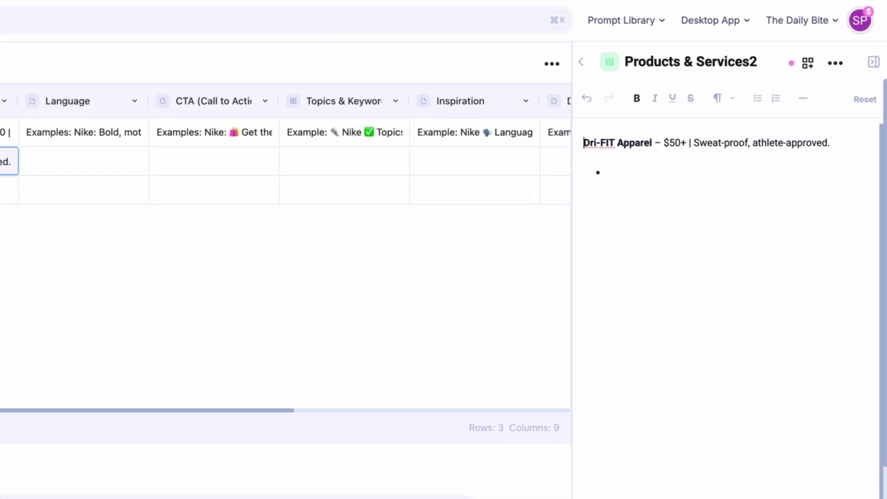
{"action": "left_click", "coordinate": [630, 165]}
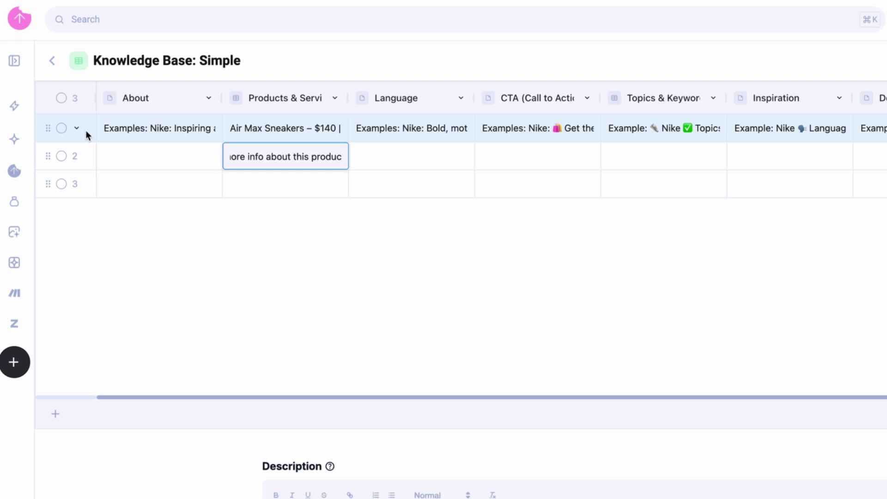
{"action": "left_click", "coordinate": [63, 136]}
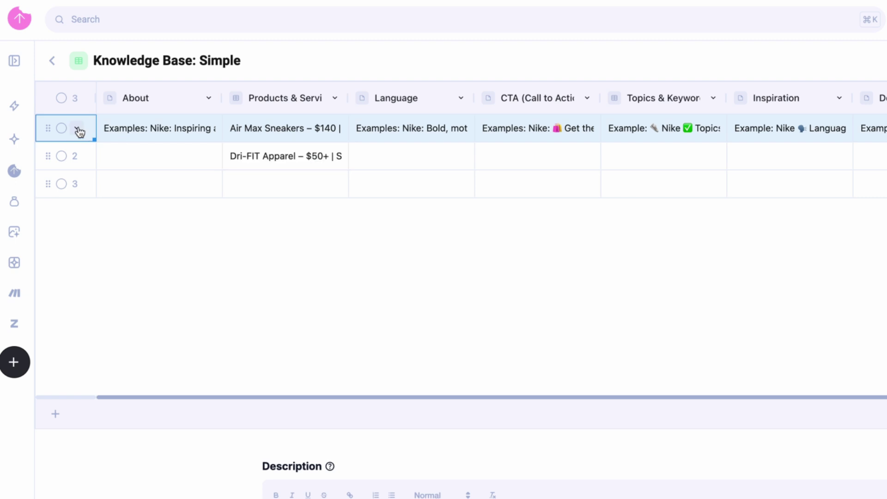
Step: Widen the Products & Services column slightly so its full heading fits
{"action": "left_click", "coordinate": [334, 98]}
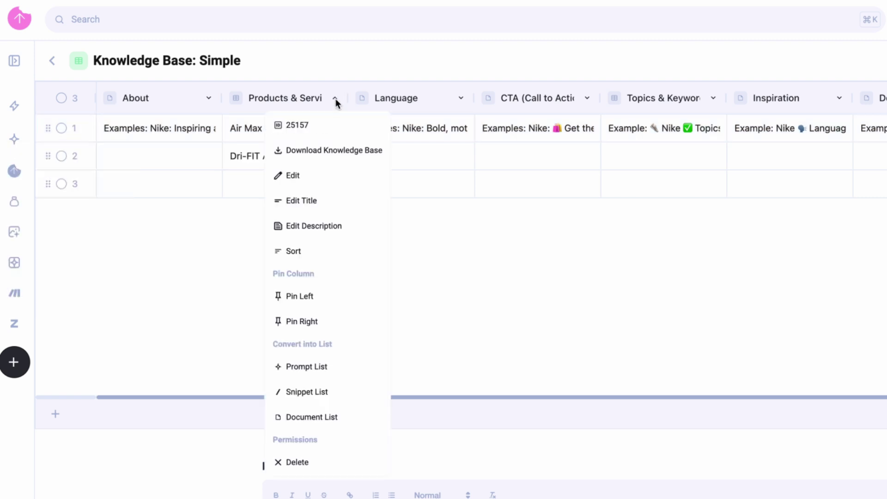
{"action": "left_click", "coordinate": [277, 104]}
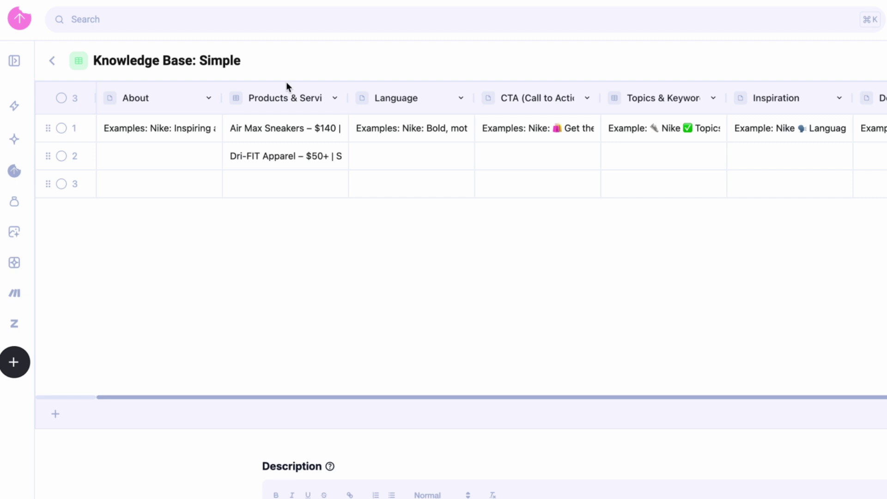
{"action": "left_click_drag", "start_coordinate": [348, 99], "coordinate": [372, 102]}
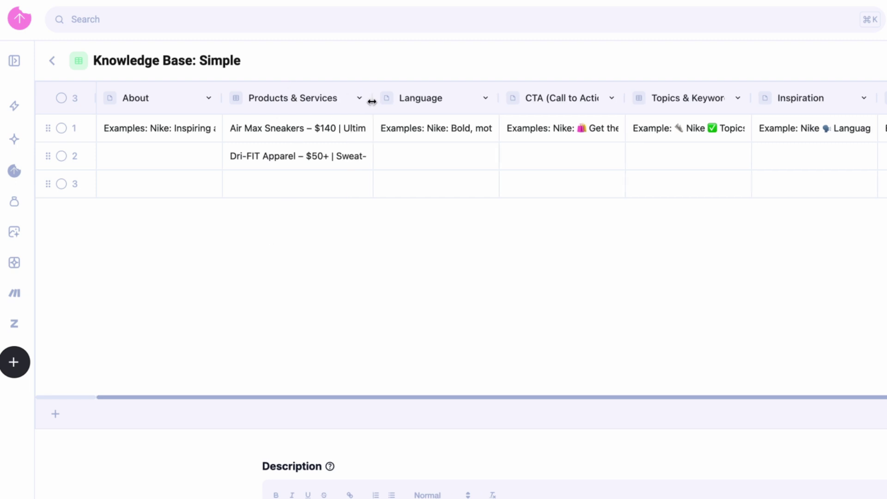
Step: Open the knowledge base download options for the Products & Services column and preview the export in Json and Text formats
{"action": "left_click", "coordinate": [360, 103]}
{"action": "left_click", "coordinate": [356, 150]}
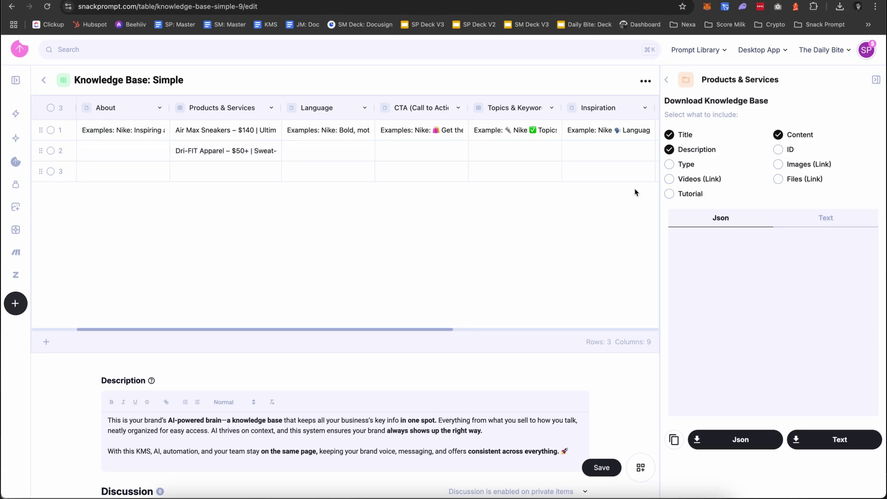
{"action": "scroll", "coordinate": [737, 268], "scroll_direction": "down", "scroll_amount": 2}
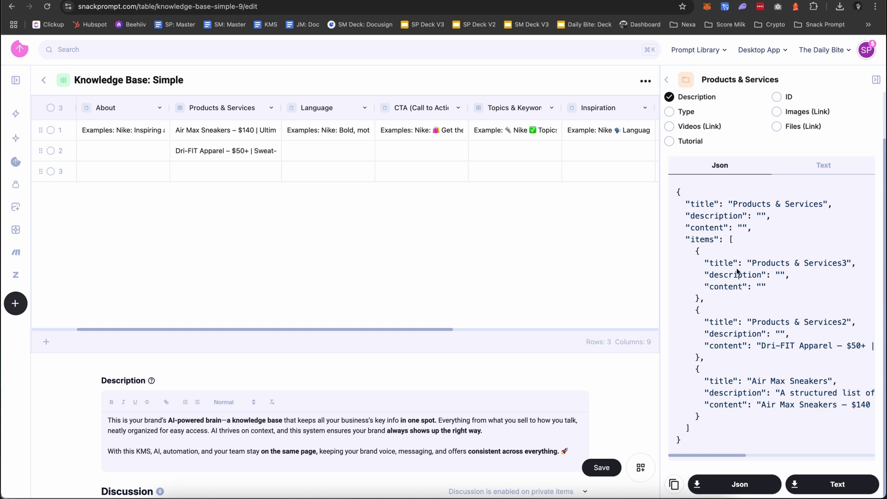
{"action": "left_click", "coordinate": [821, 167]}
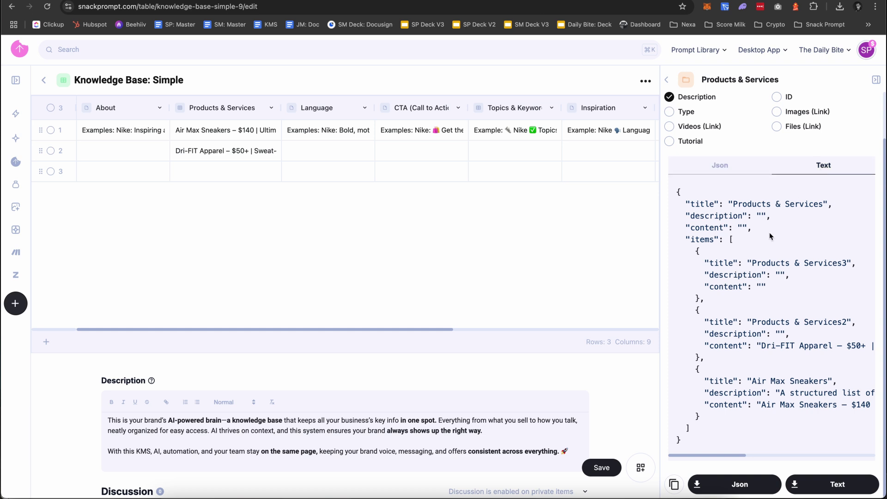